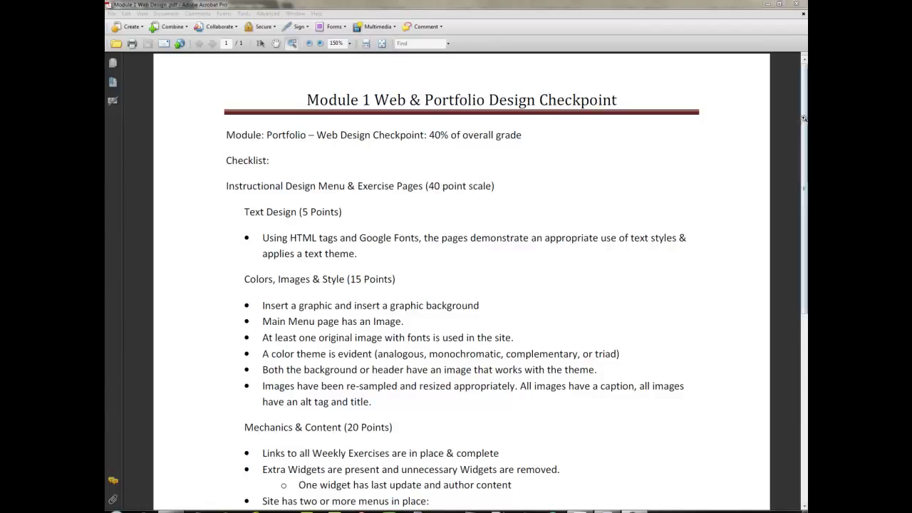
Scroll through the live Home page to review its content.
left_click_drag(803, 113, 805, 186)
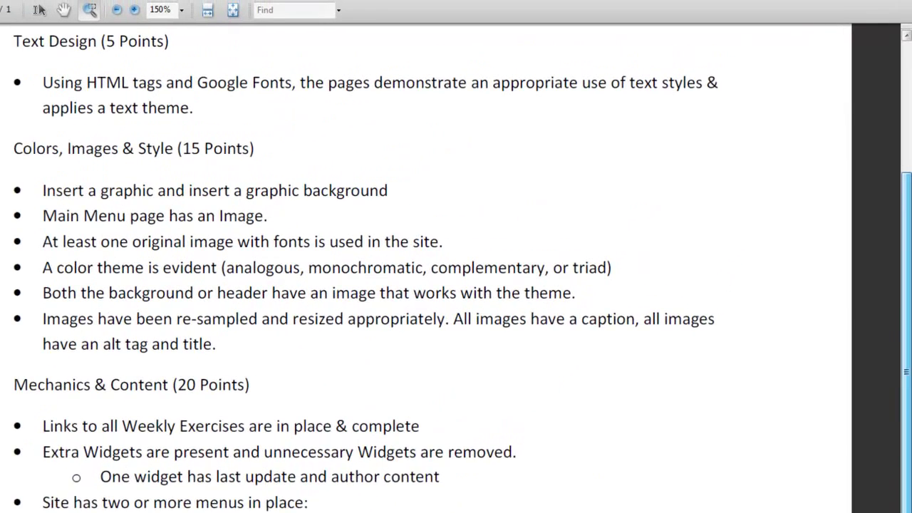
scroll(25, 12, "down", 3)
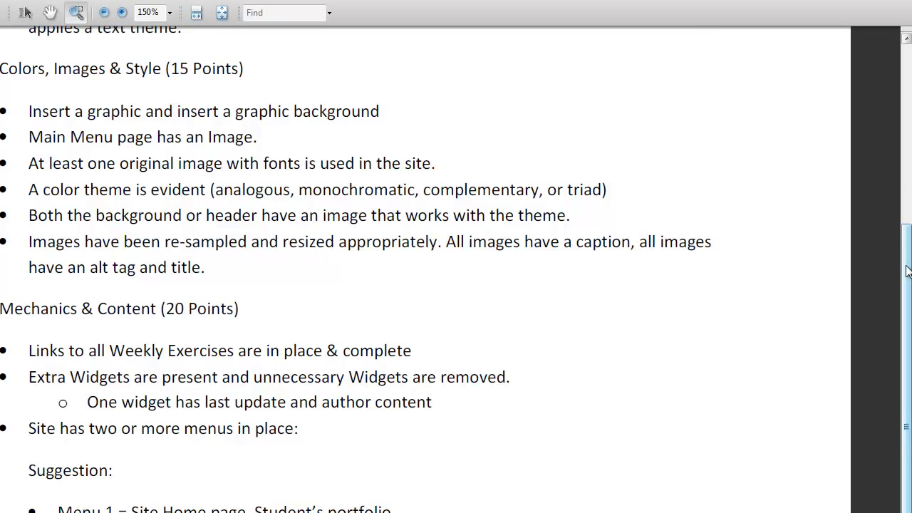
left_click_drag(904, 265, 880, 162)
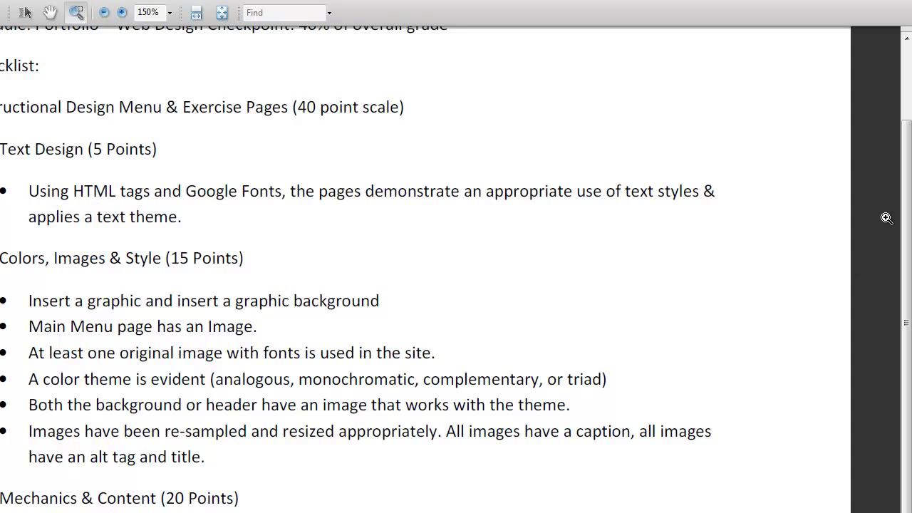
left_click_drag(898, 179, 905, 50)
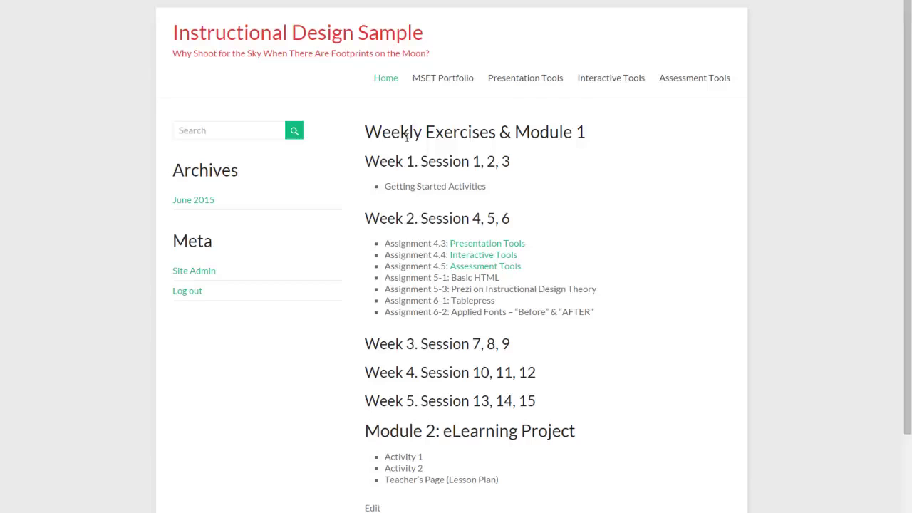
Highlight the 'Weekly Exercises & Module 1' and 'Week 1. Session 1, 2, 3' headings.
left_click_drag(365, 131, 595, 135)
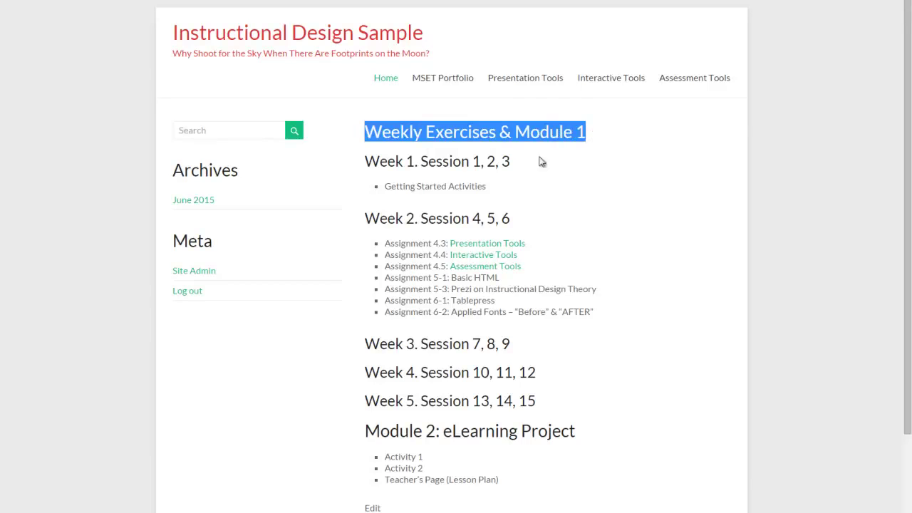
left_click_drag(511, 163, 486, 186)
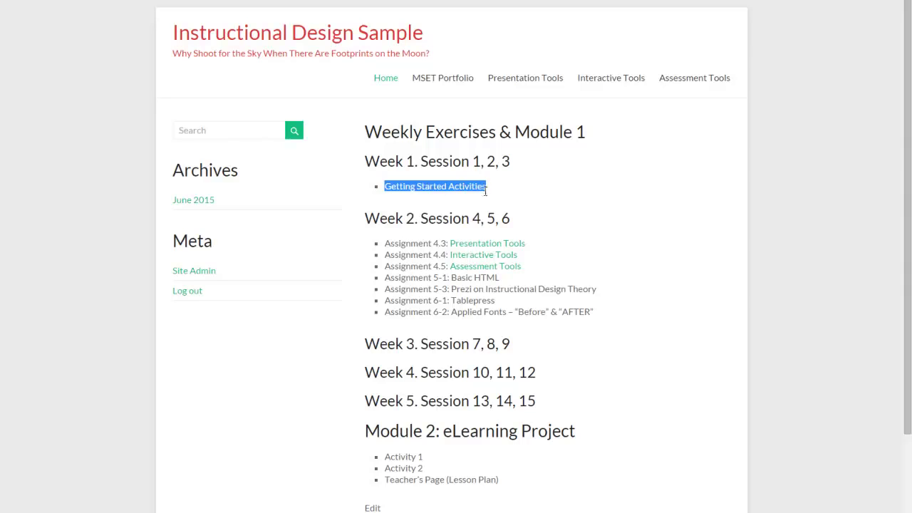
left_click(446, 188)
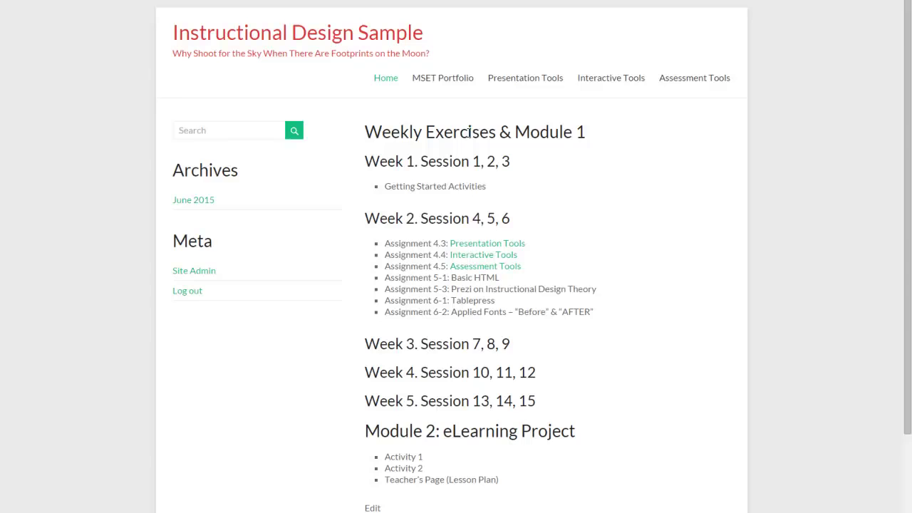
left_click_drag(468, 131, 480, 133)
left_click(473, 132)
Highlight the Weekly Exercises, 'Module 2: eLearning Project' and Week 1 headings to compare them.
left_click_drag(365, 132, 609, 138)
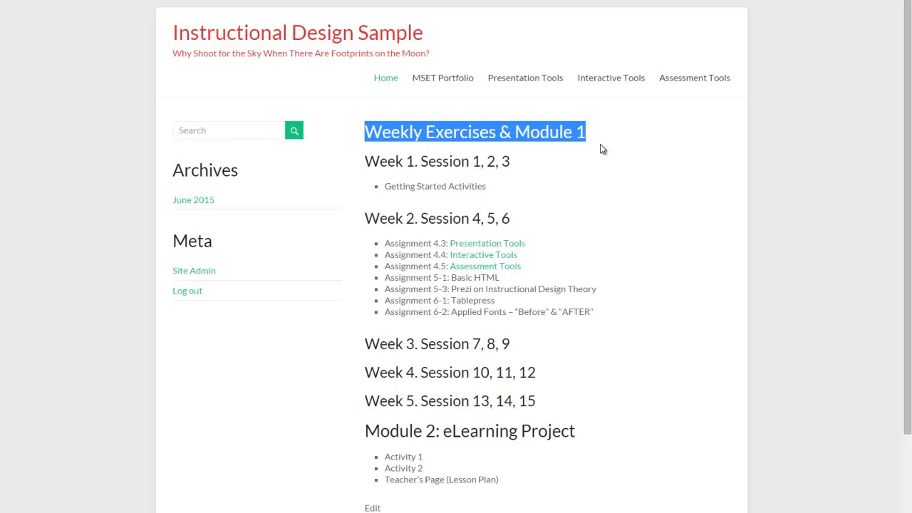
left_click_drag(365, 433, 595, 432)
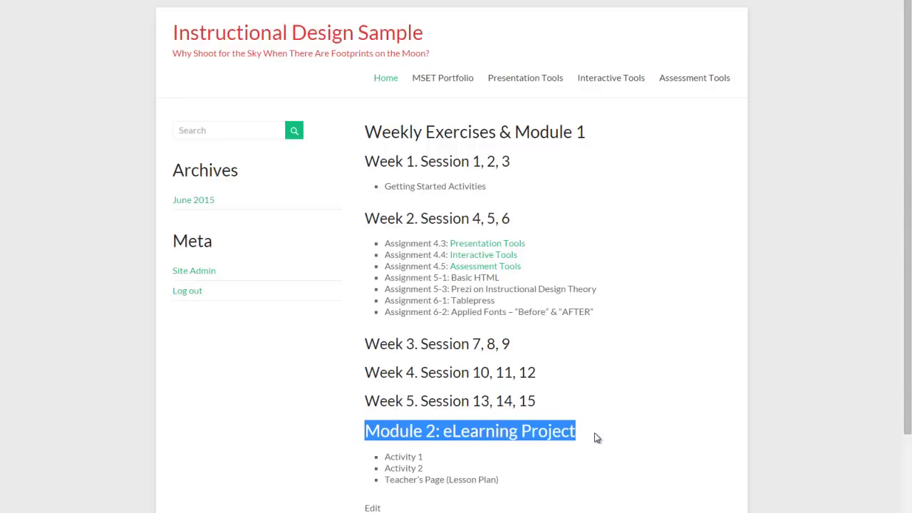
left_click(449, 133)
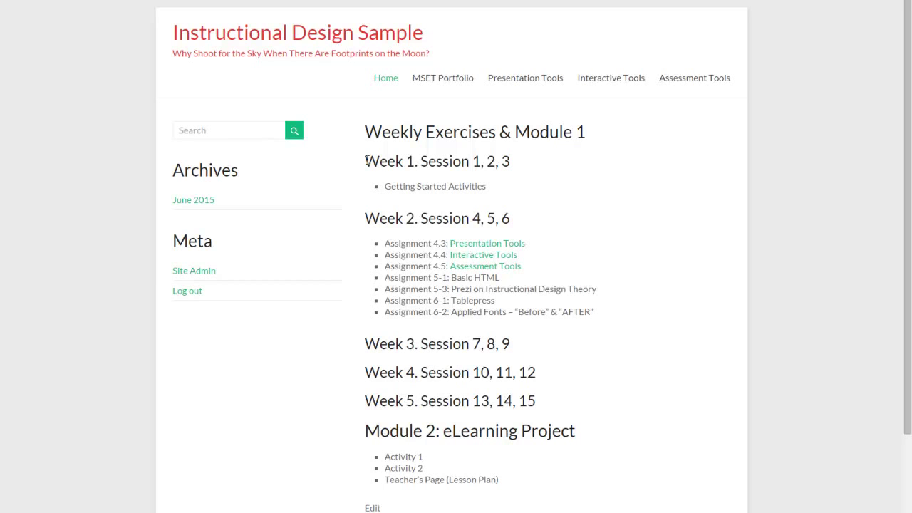
left_click_drag(365, 160, 513, 162)
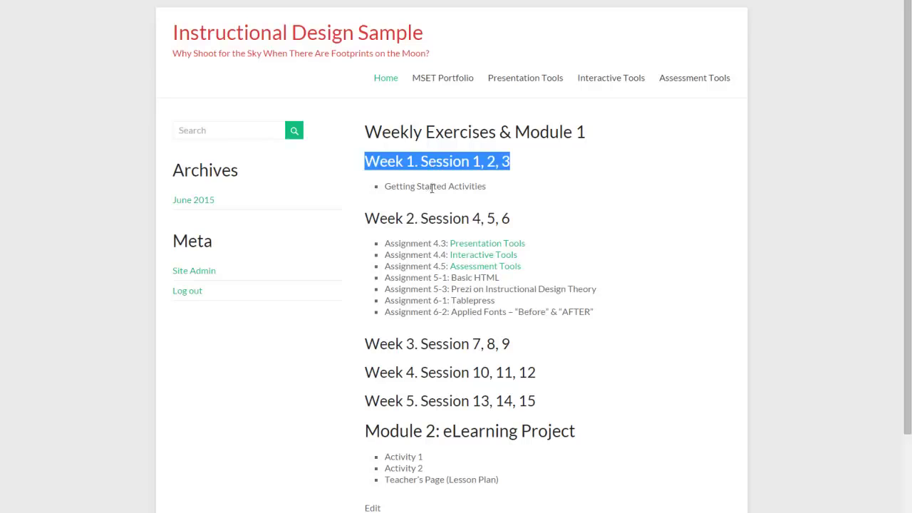
left_click_drag(432, 185, 404, 186)
left_click_drag(414, 134, 384, 133)
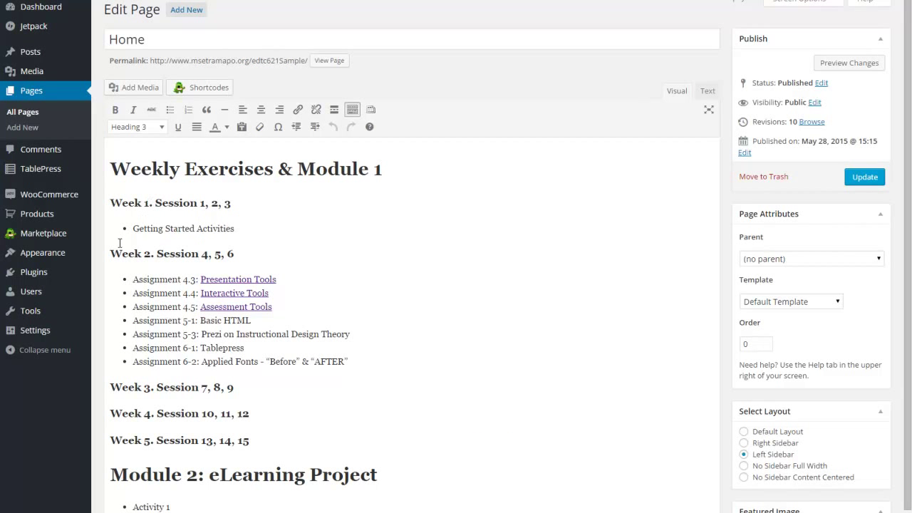
left_click(197, 169)
left_click_drag(197, 169, 228, 169)
left_click(196, 201)
left_click(196, 229)
left_click_drag(193, 229, 226, 228)
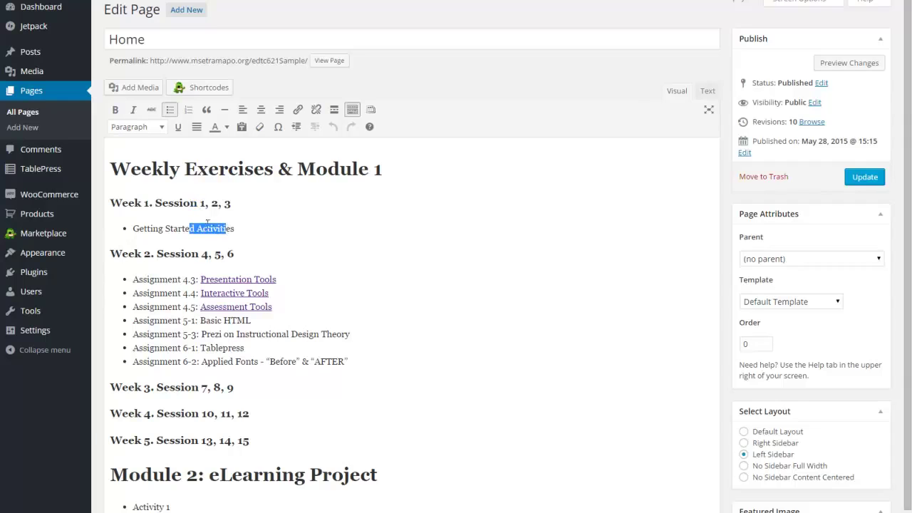
mouse_move(30, 339)
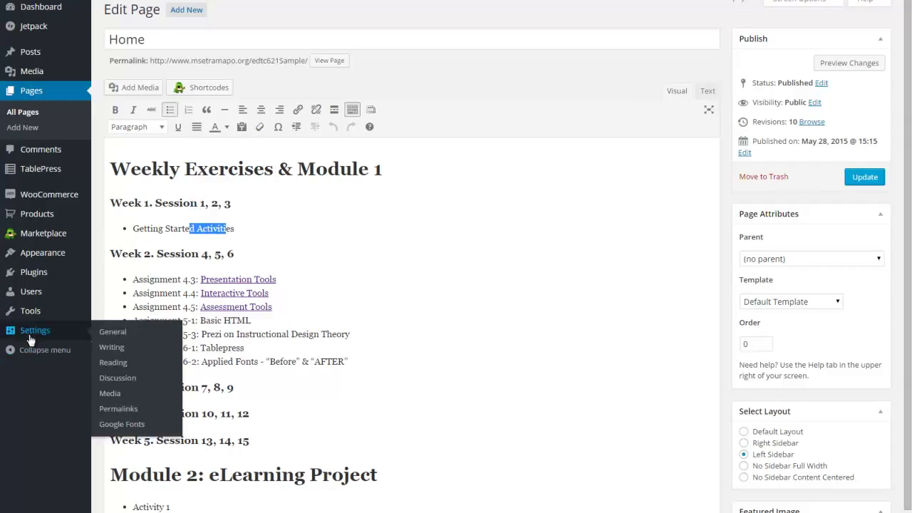
Choose Spicy Rice as Font 1, apply it to Headline 1 (h1) tags, and save all fonts.
left_click(119, 426)
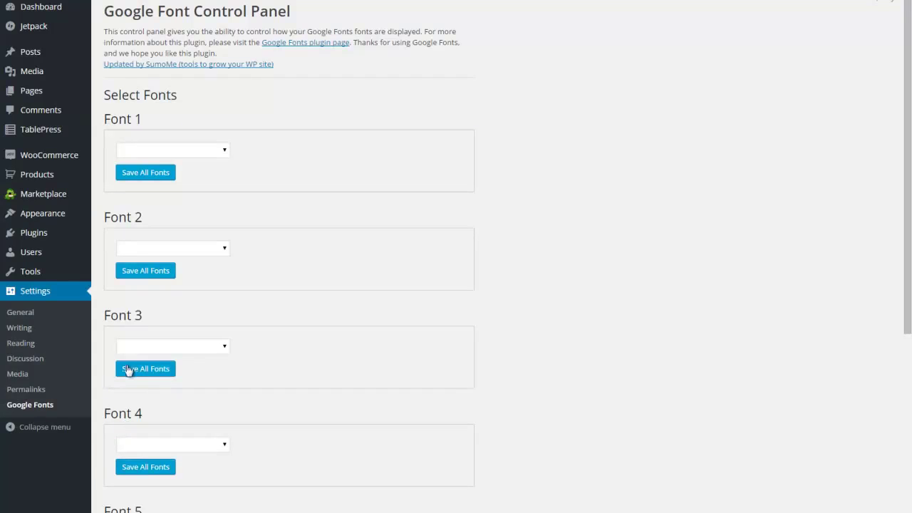
left_click(225, 155)
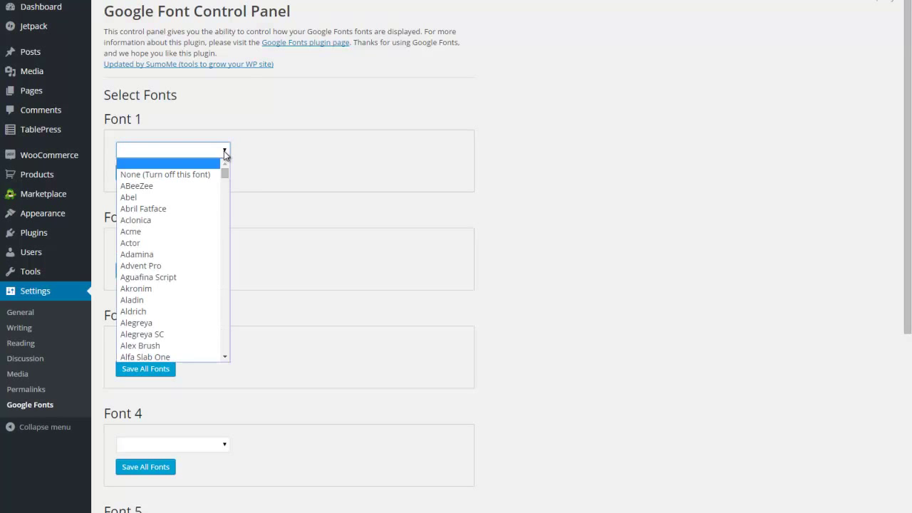
left_click_drag(225, 173, 223, 310)
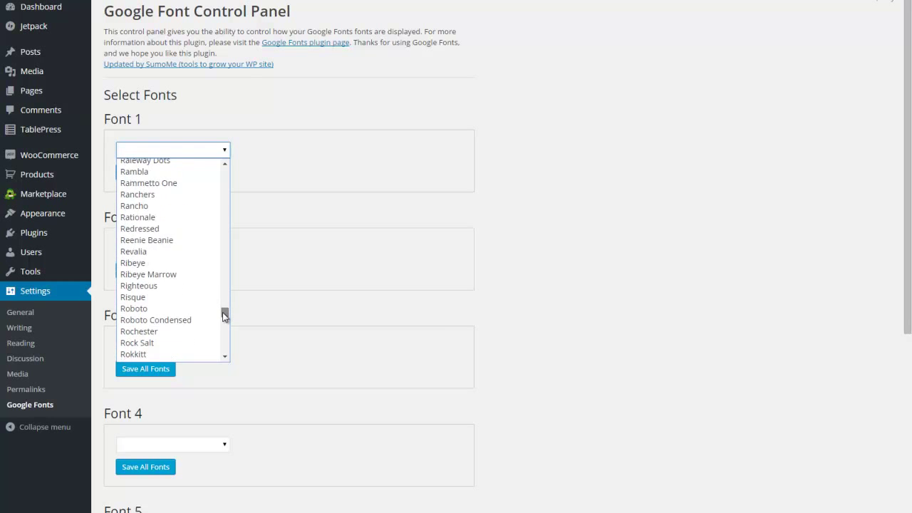
left_click_drag(224, 315, 224, 334)
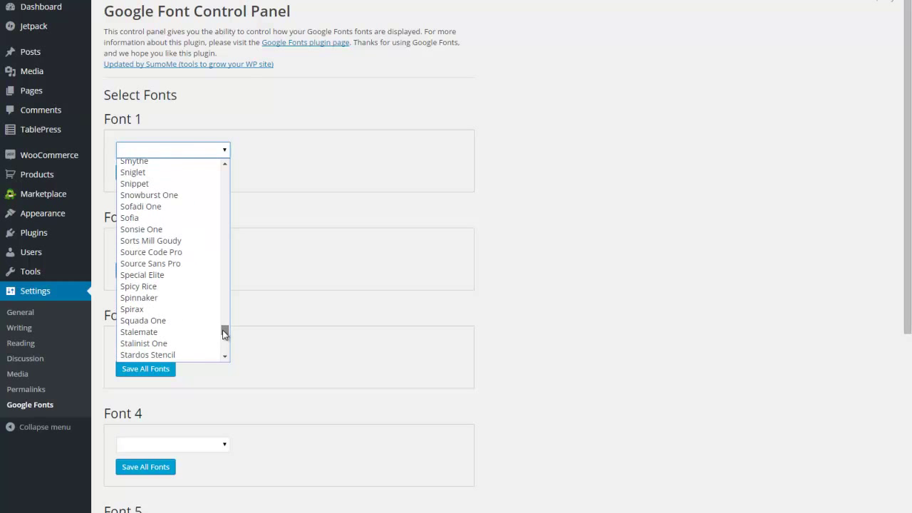
left_click(158, 289)
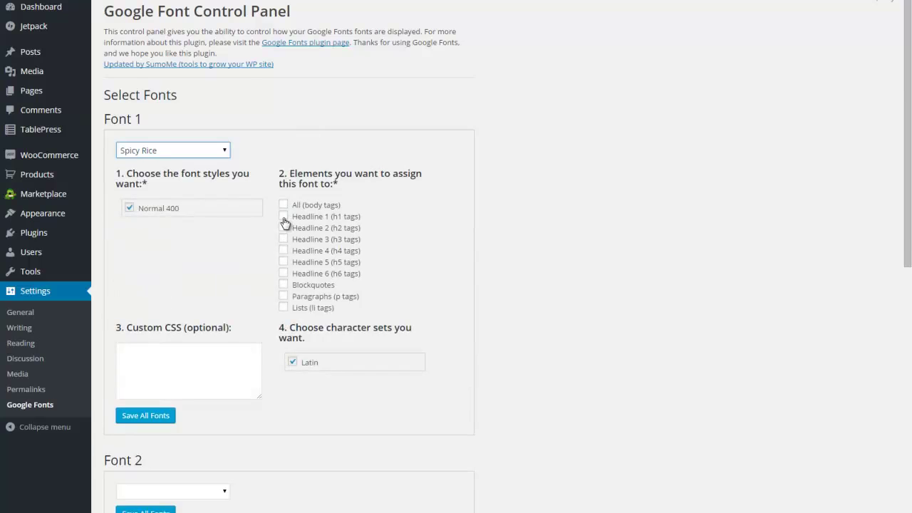
left_click(283, 216)
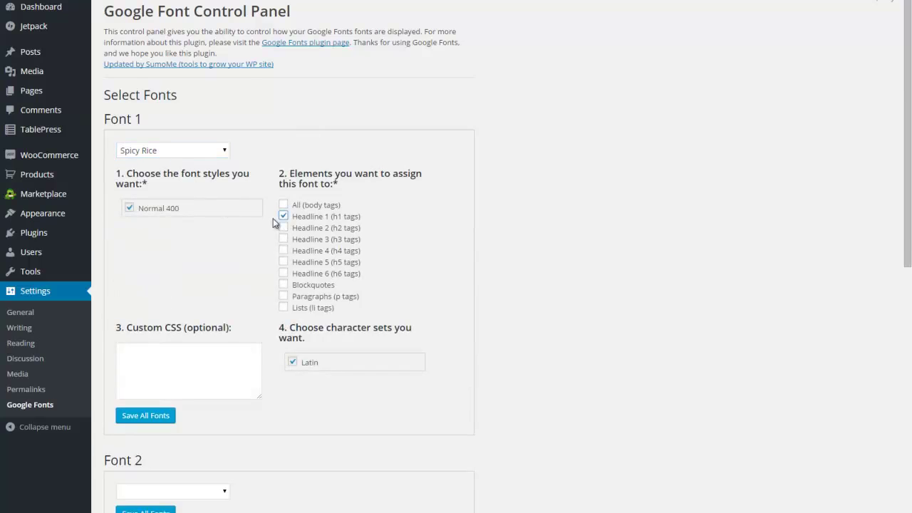
left_click(142, 418)
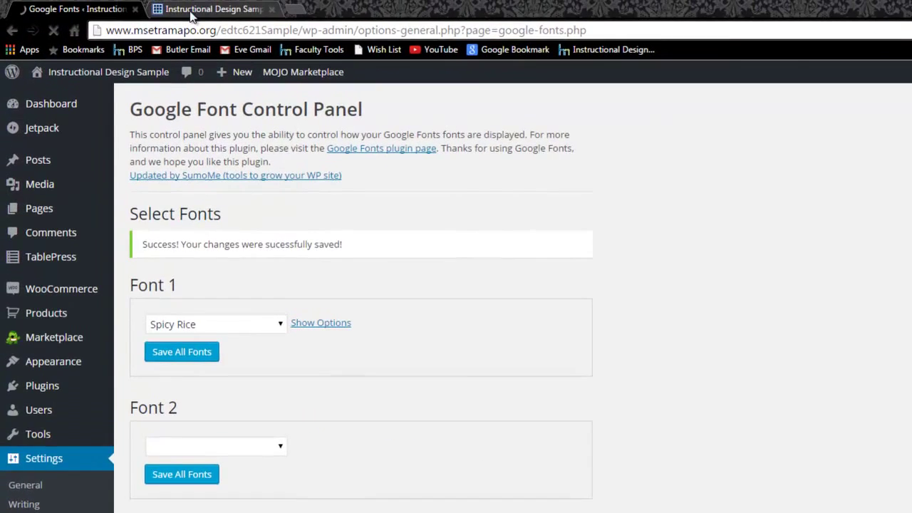
Reload the sample site tab to see its h1 headings in Spicy Rice.
key("ctrl+Tab")
right_click(40, 194)
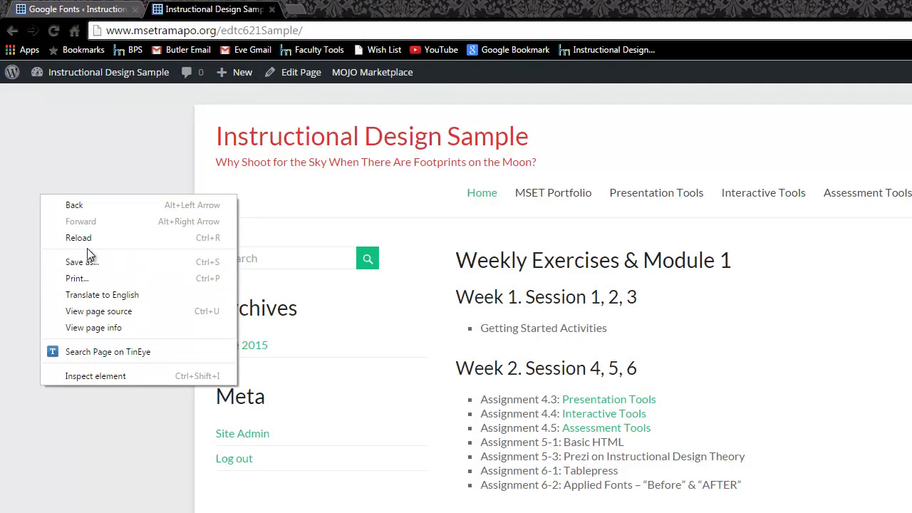
left_click(89, 237)
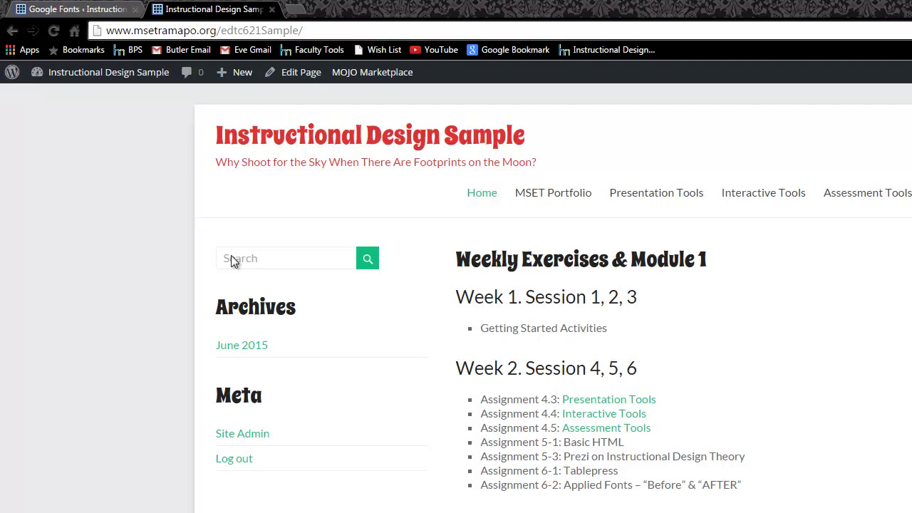
Set Font 2 to Over the Rainbow and apply it to Headline 3 (h3) tags.
left_click(76, 10)
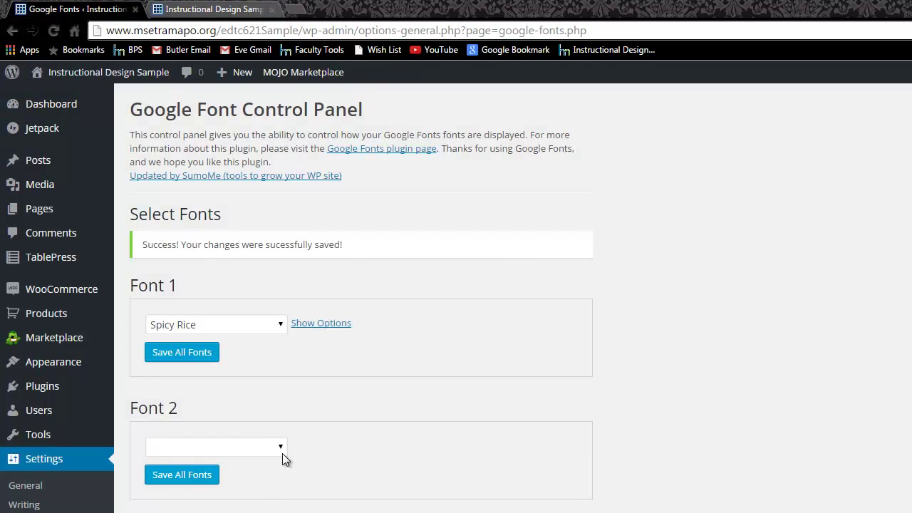
left_click(283, 449)
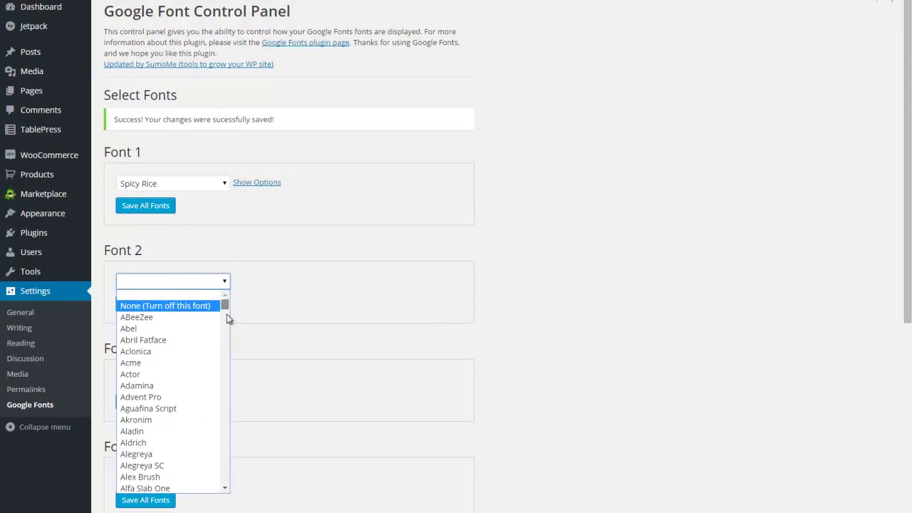
left_click_drag(282, 476, 281, 512)
left_click_drag(224, 385, 223, 426)
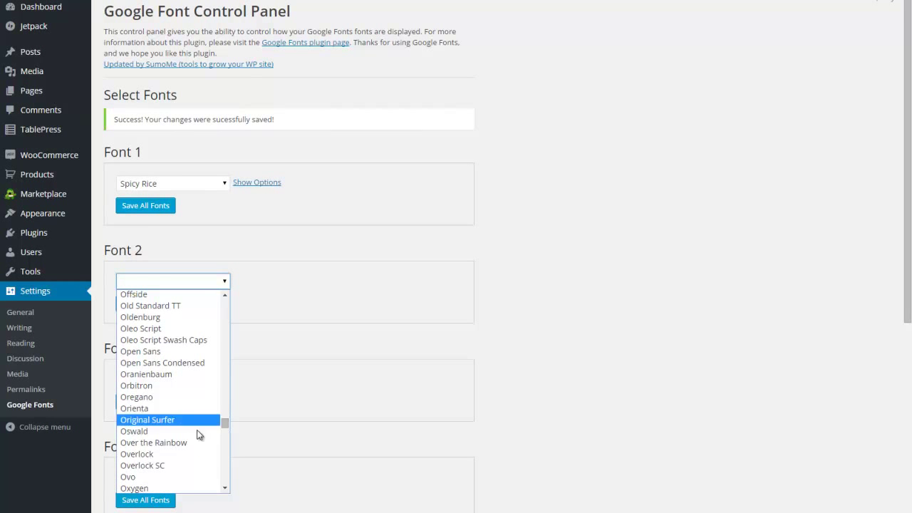
left_click(183, 443)
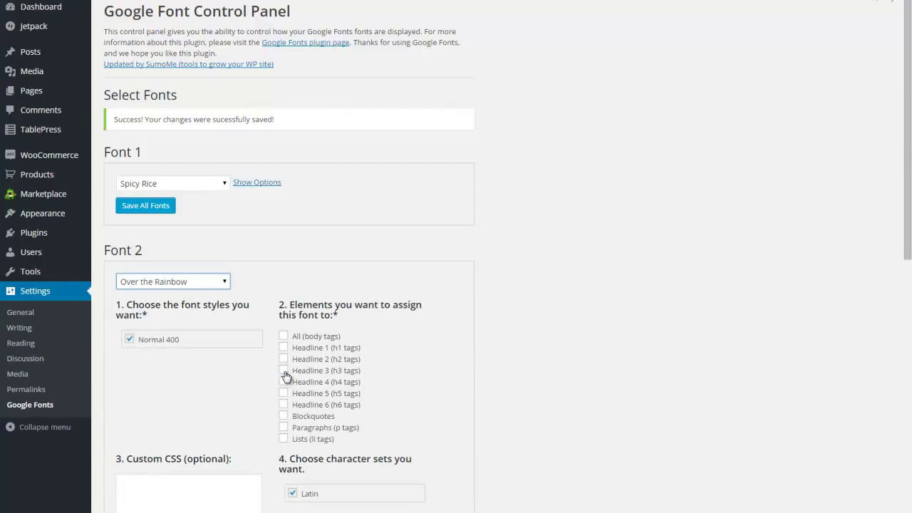
left_click(283, 371)
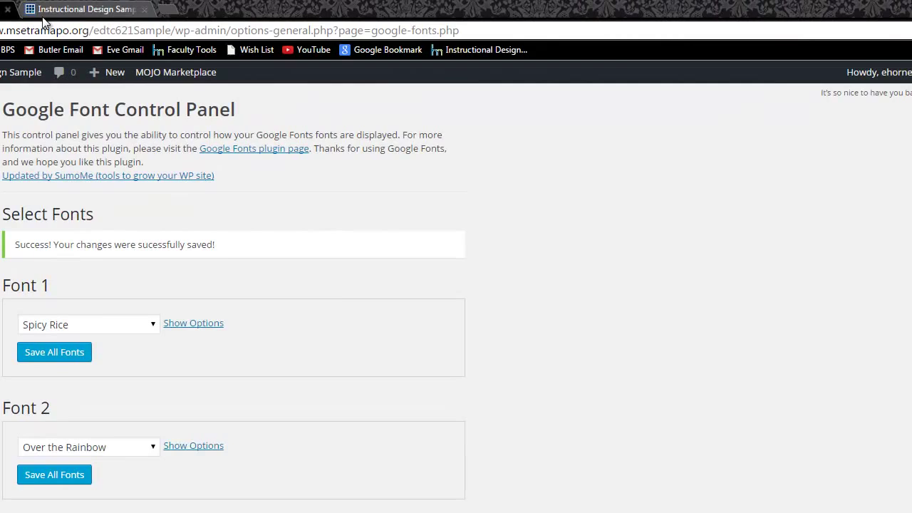
left_click(21, 72)
right_click(1, 203)
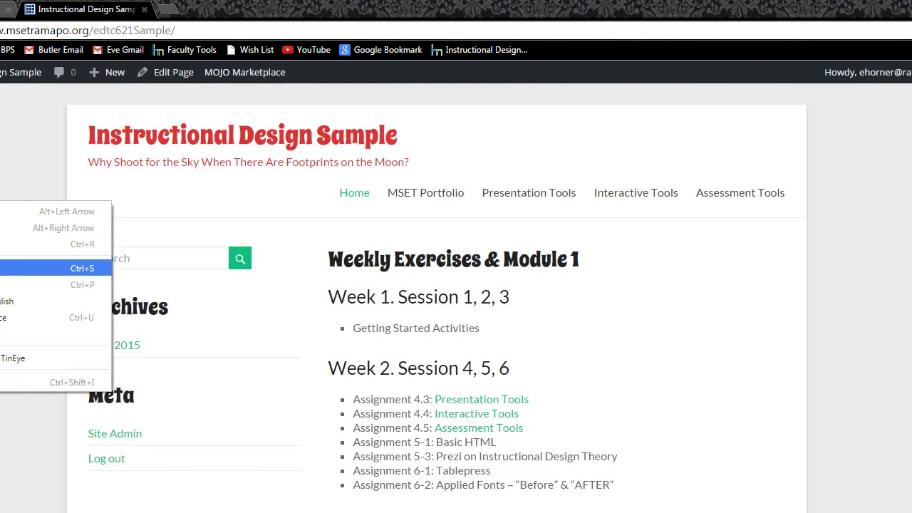
left_click(4, 244)
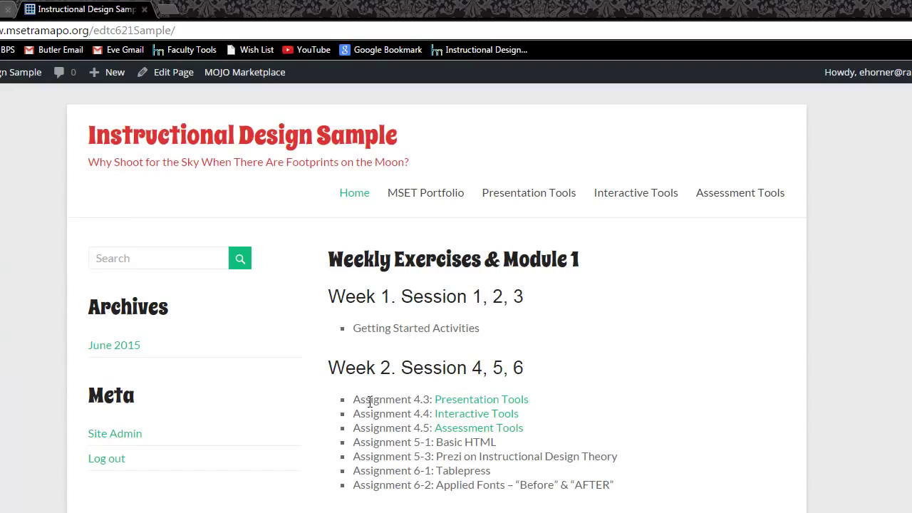
left_click_drag(370, 401, 406, 428)
left_click(344, 260)
left_click_drag(329, 258, 584, 266)
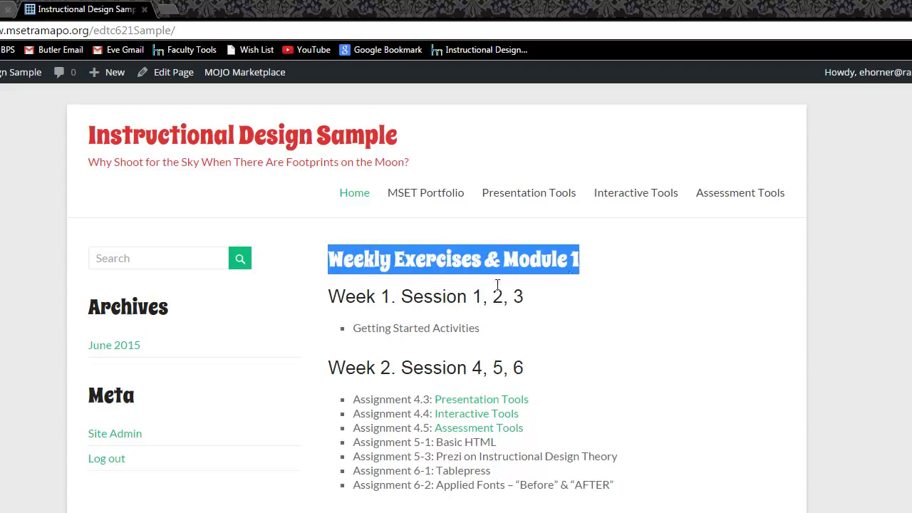
left_click_drag(493, 297, 330, 316)
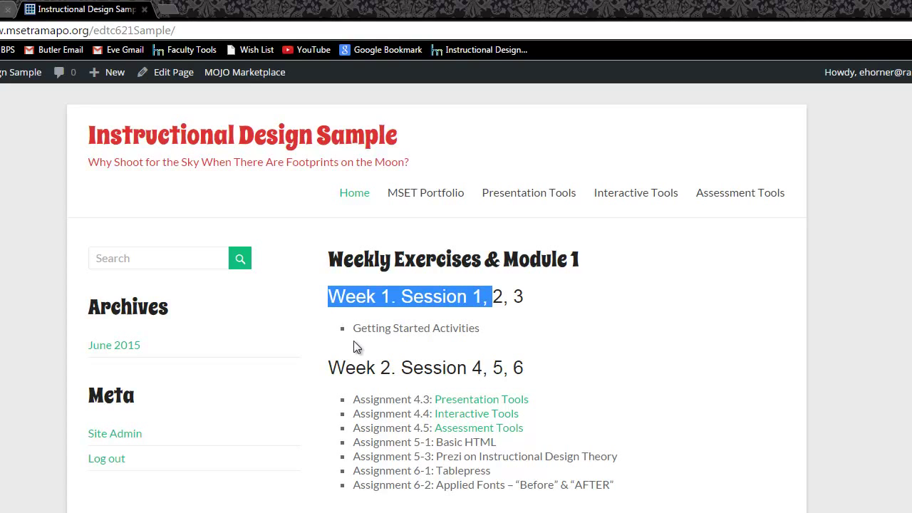
left_click(377, 303)
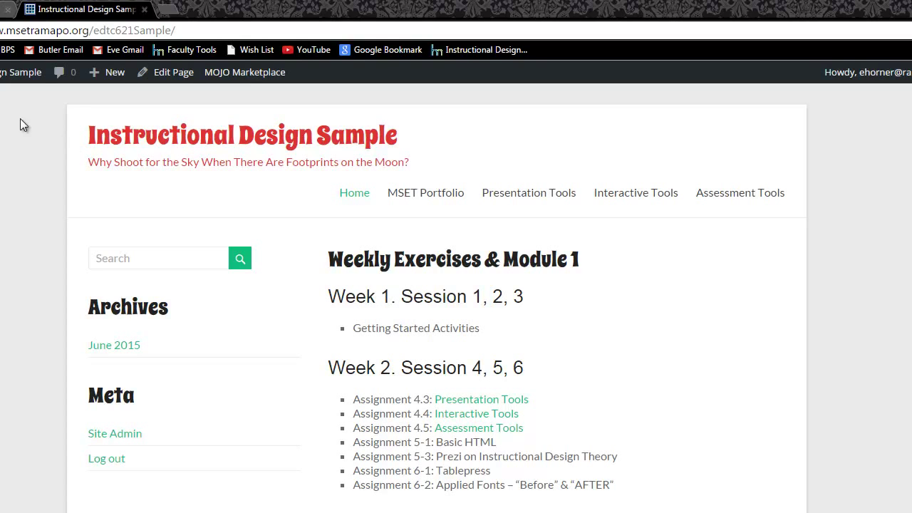
key("alt+Left")
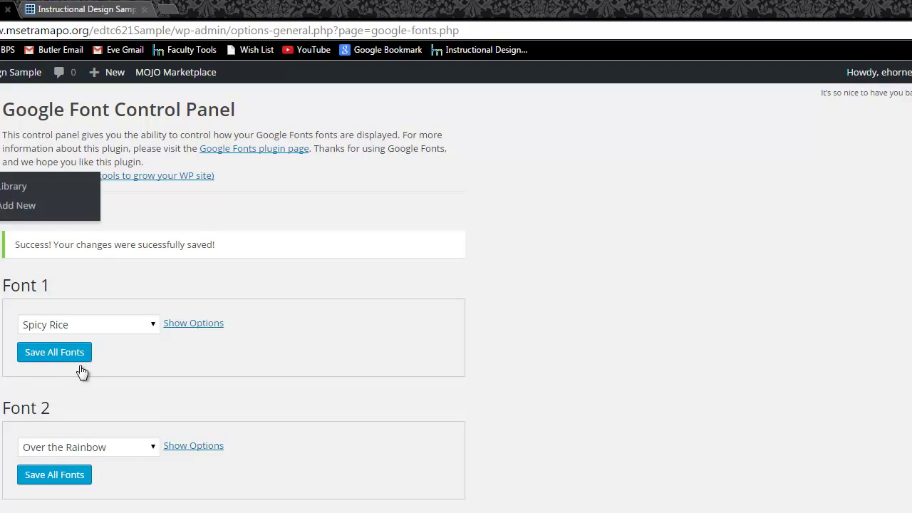
Change Font 1 from Spicy Rice to Alex Brush and save all fonts.
left_click(88, 326)
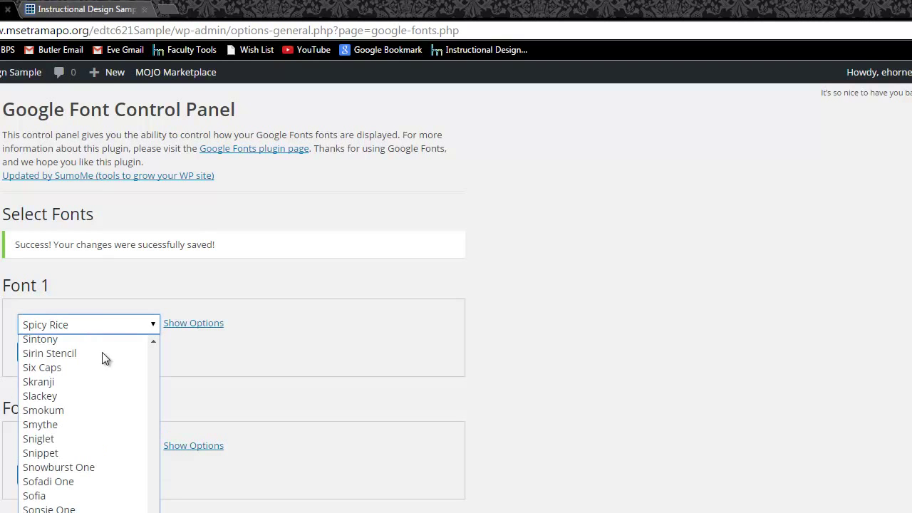
scroll(93, 427, "up", 5)
scroll(153, 499, "up", 15)
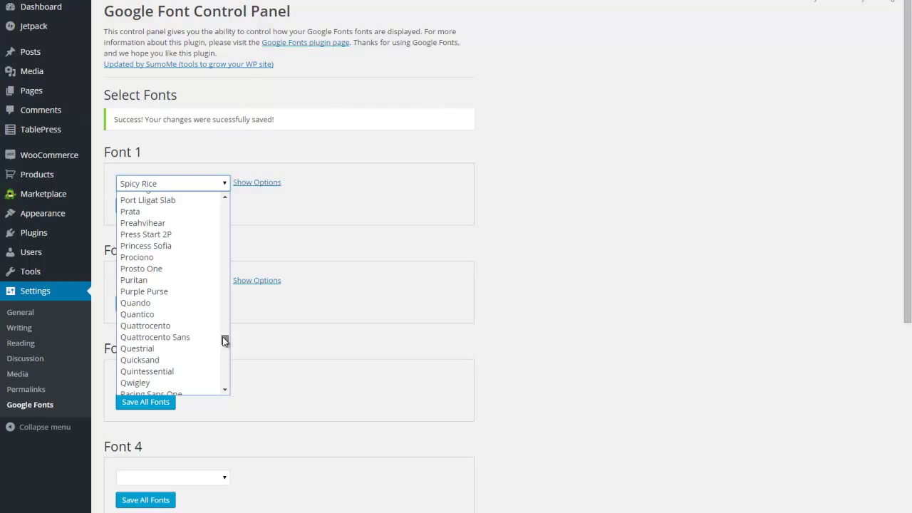
left_click_drag(223, 340, 191, 207)
scroll(189, 207, "up", 1)
scroll(189, 208, "down", 5)
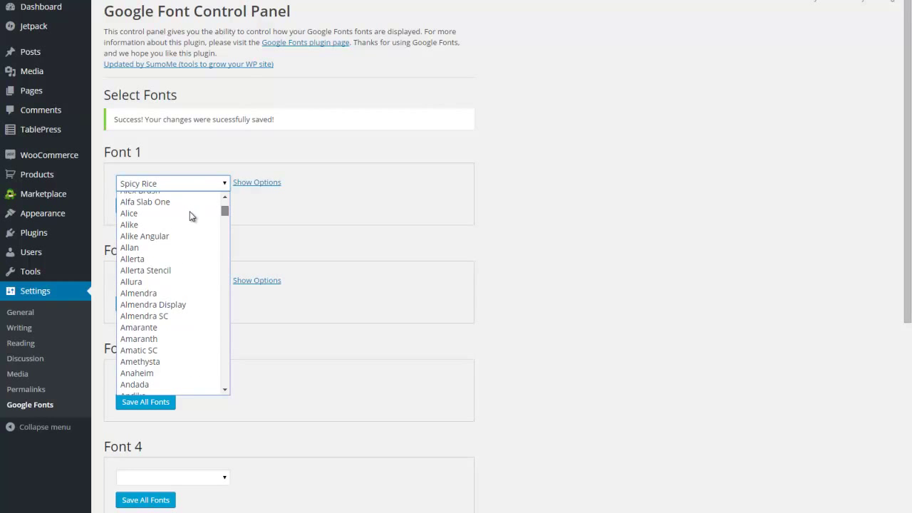
scroll(189, 211, "down", 5)
scroll(190, 214, "down", 5)
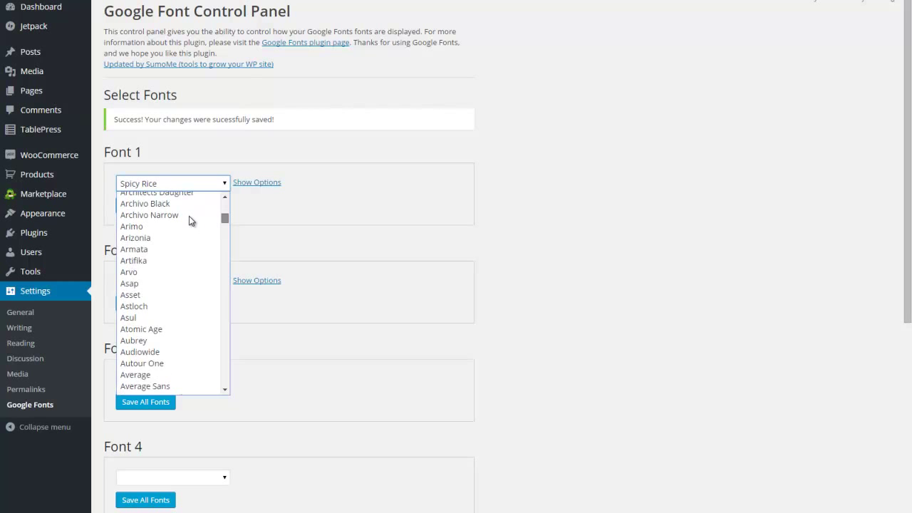
scroll(189, 216, "up", 2)
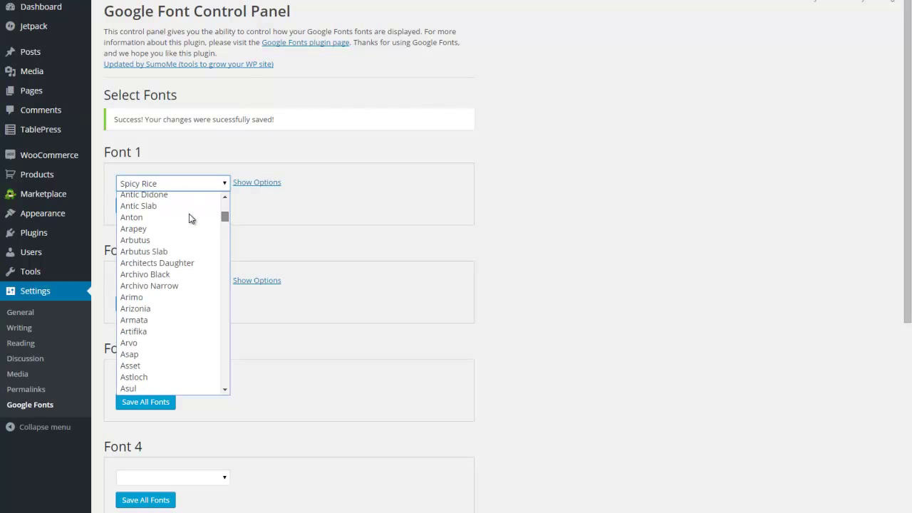
scroll(190, 214, "up", 8)
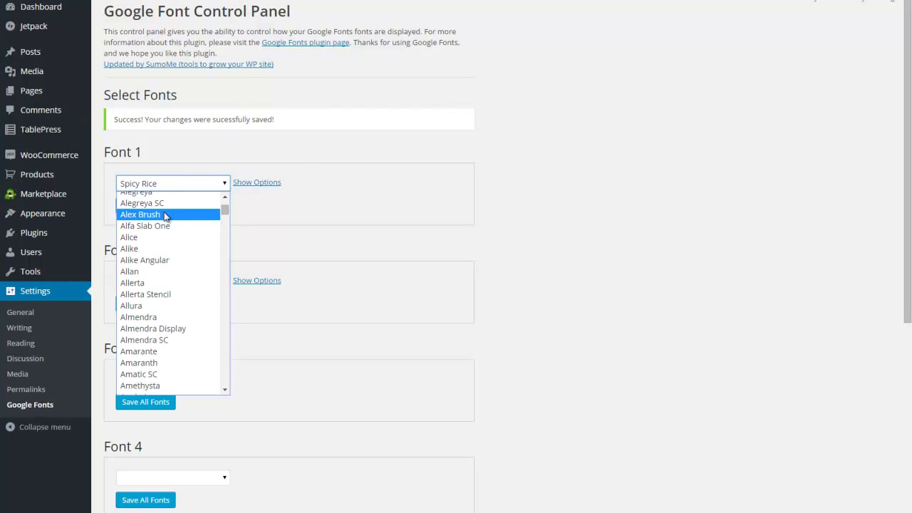
left_click(167, 213)
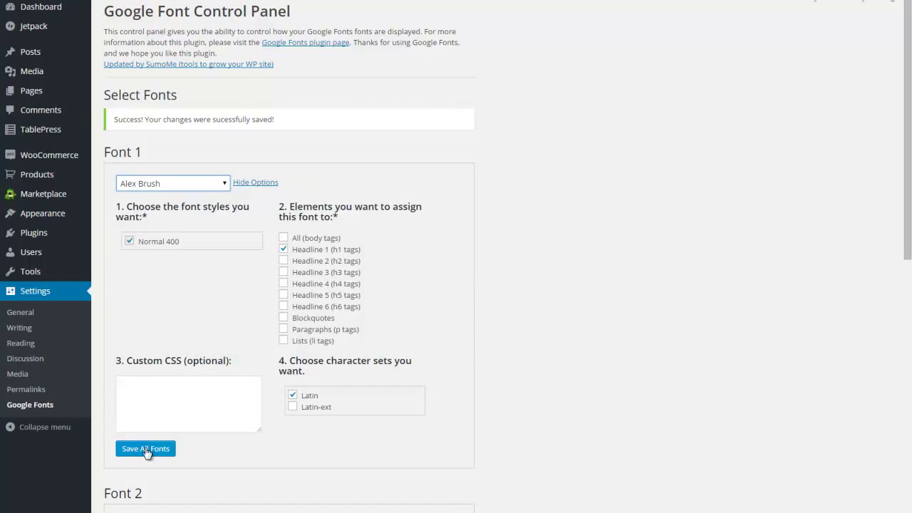
left_click(146, 451)
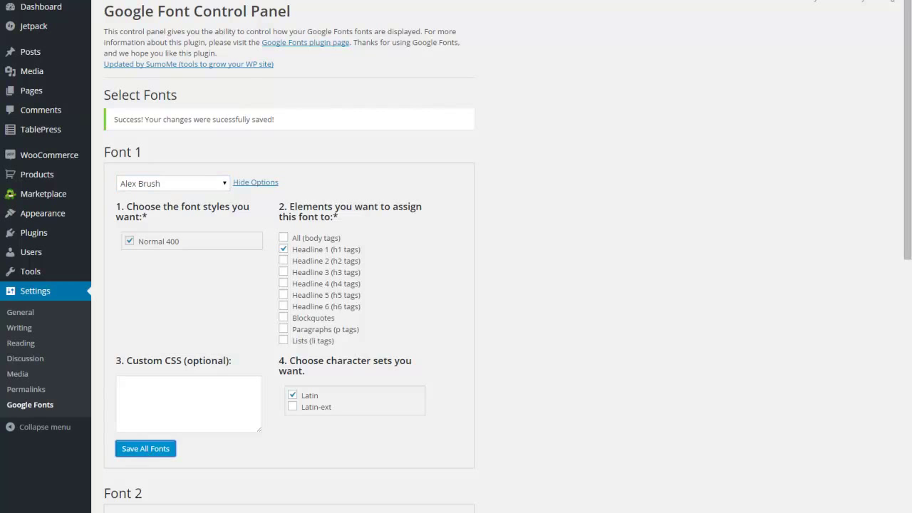
key("ctrl+Tab")
Reload the home page and highlight the Weekly Exercises and Week 1 headings in Alex Brush.
right_click(63, 130)
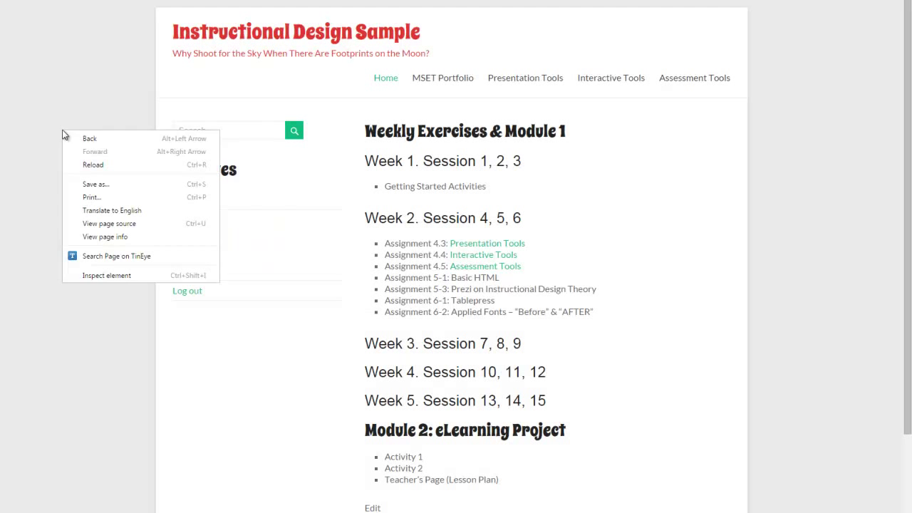
left_click(76, 165)
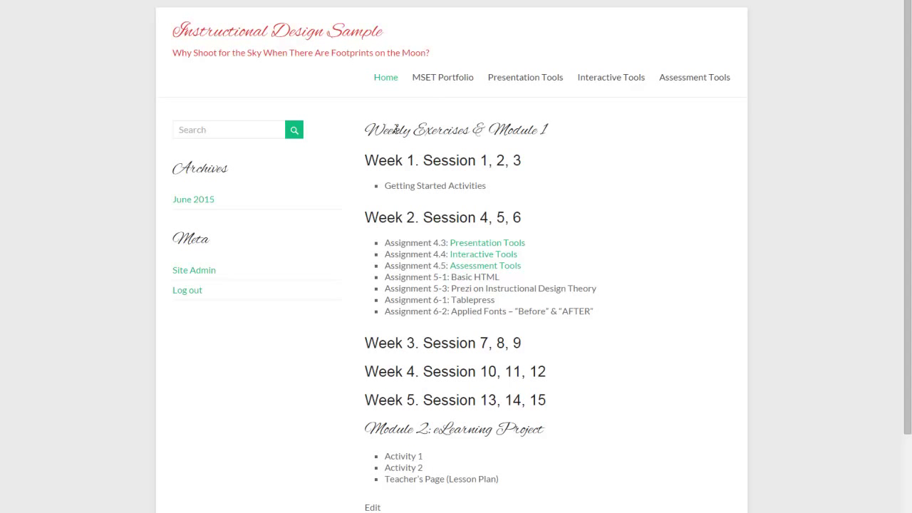
left_click_drag(367, 130, 565, 136)
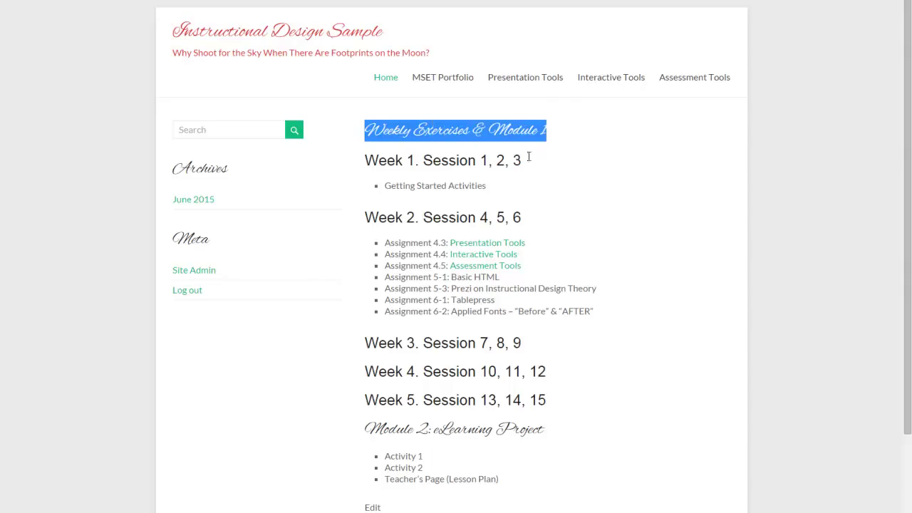
left_click(467, 160)
left_click_drag(522, 161, 368, 166)
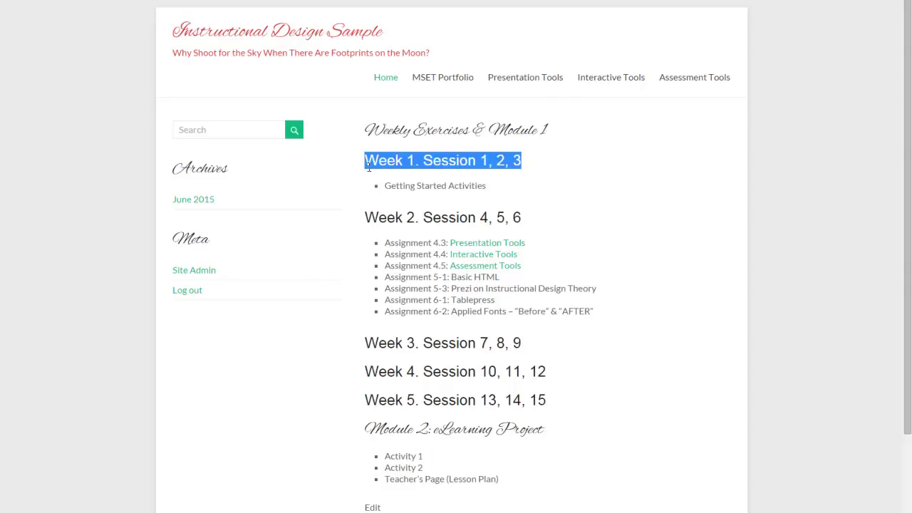
left_click(376, 130)
left_click_drag(383, 130, 437, 135)
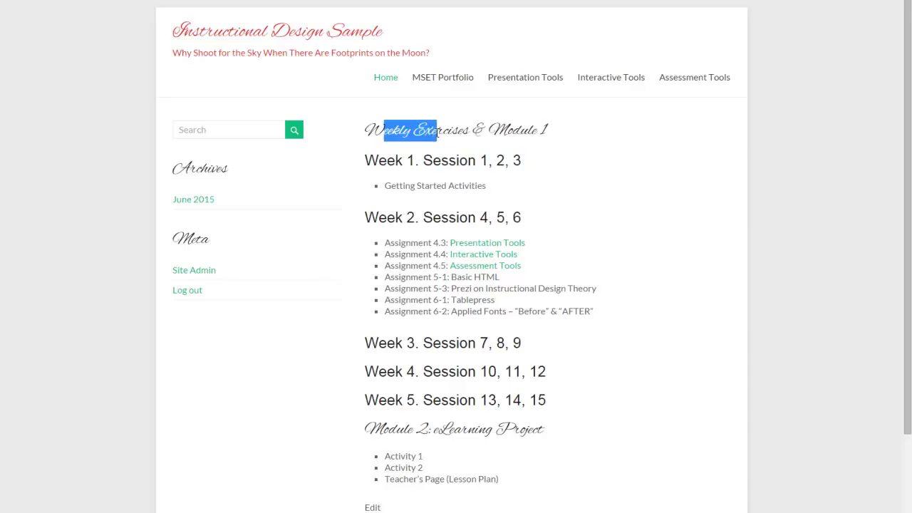
left_click(436, 135)
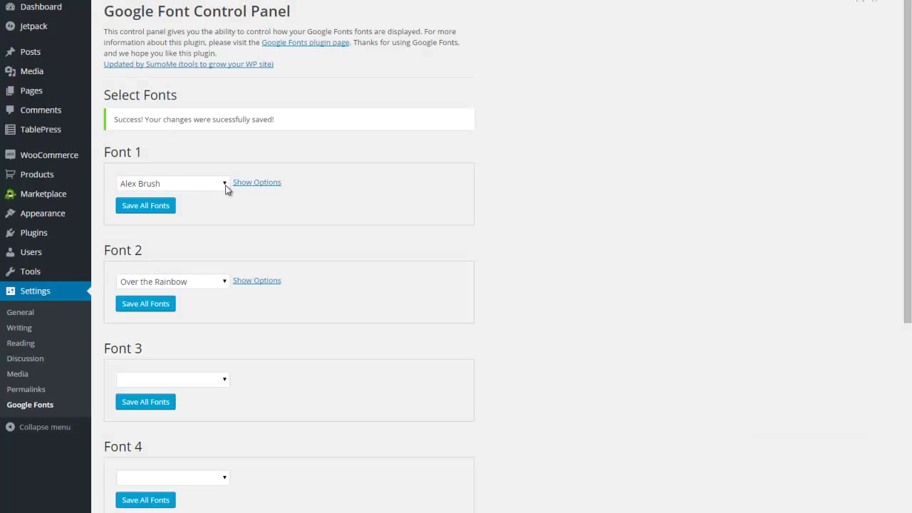
Switch Font 1 to Aguafina Script and save all fonts.
left_click(225, 184)
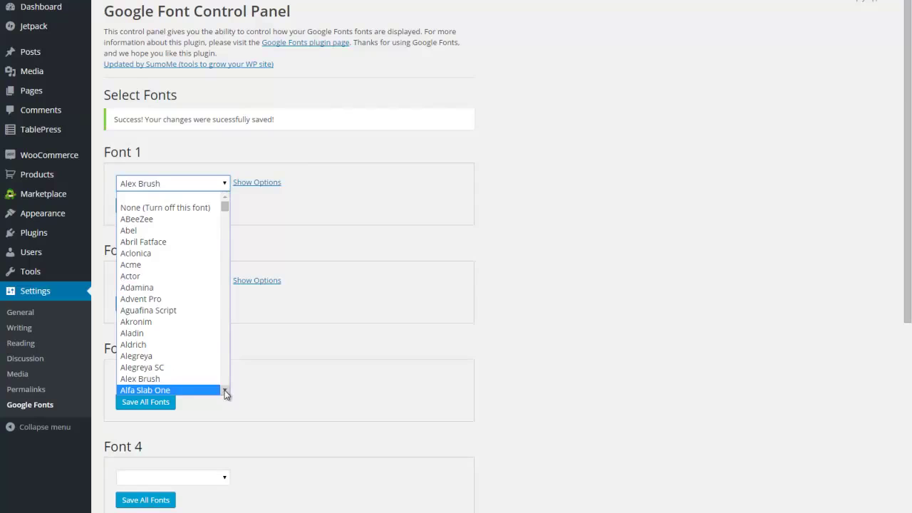
left_click(178, 312)
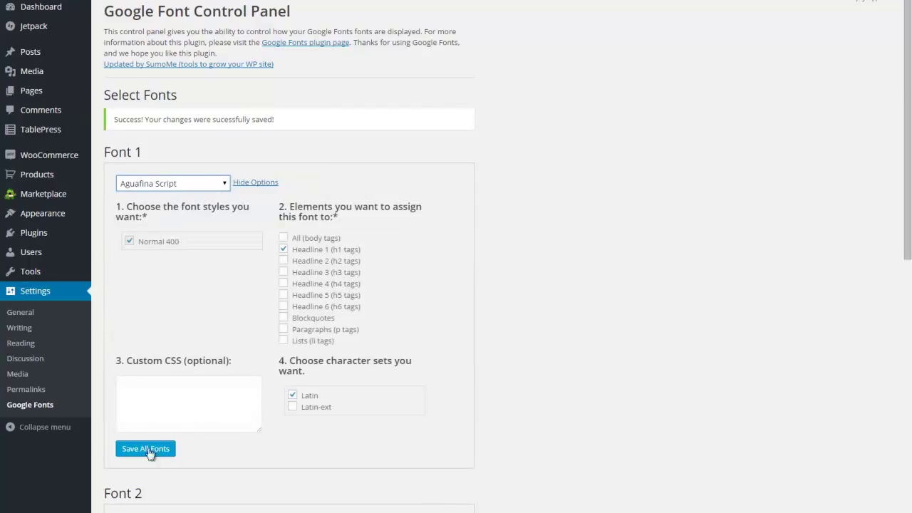
left_click(148, 455)
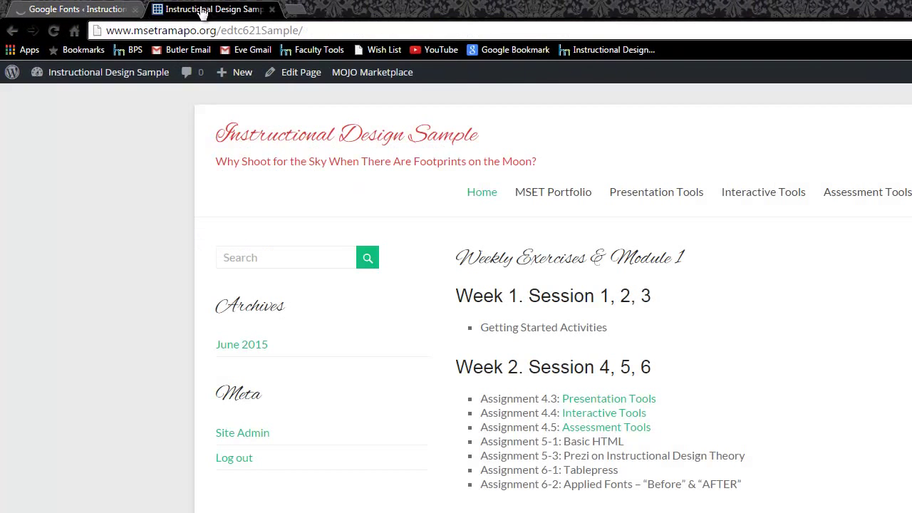
Reload the home page to render its headings in Aguafina Script.
mouse_move(88, 182)
right_click(73, 295)
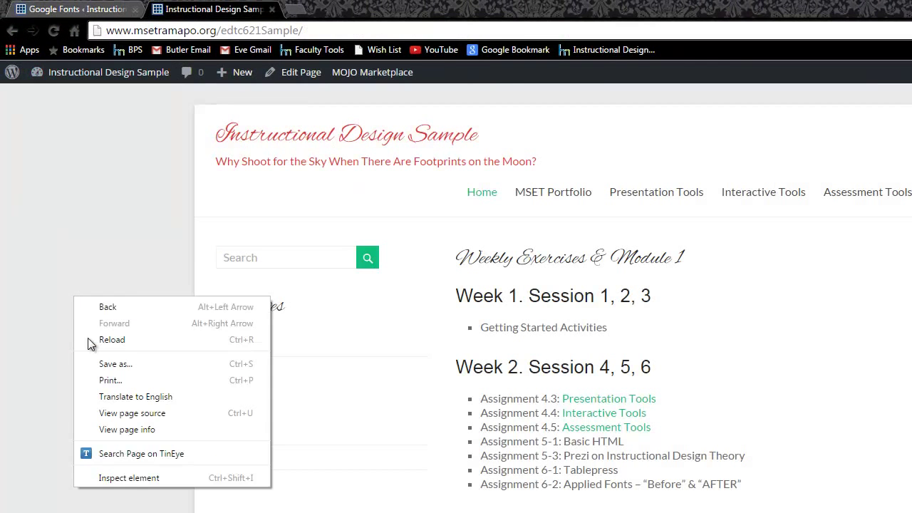
left_click(90, 342)
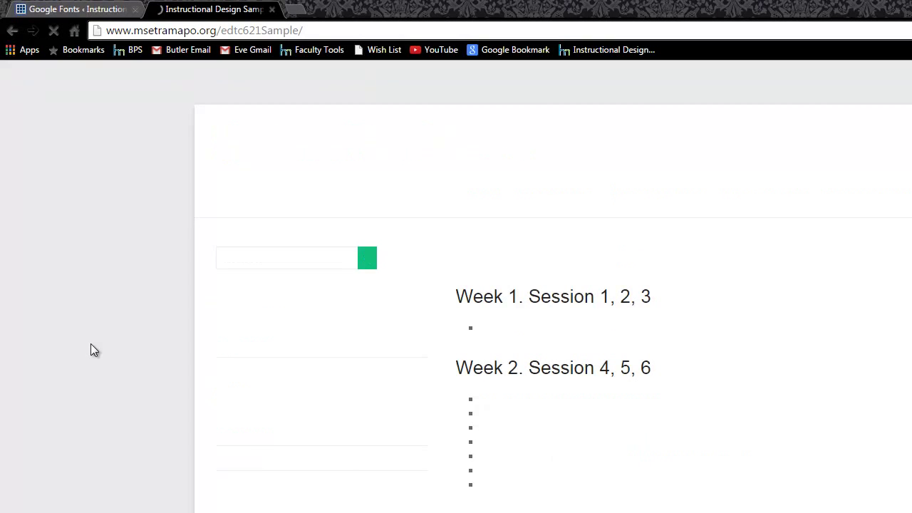